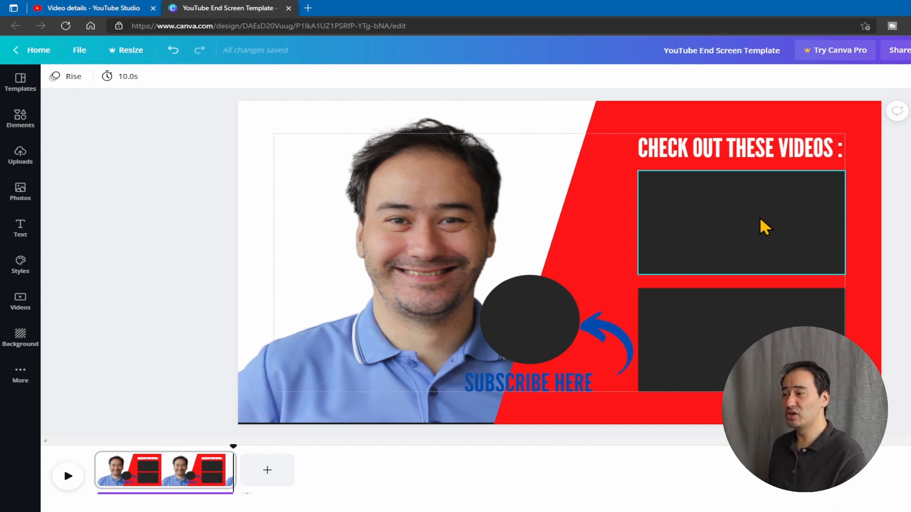
- Delete the upper of the two dark video placeholders on the red area
mouse_move(725, 213)
mouse_down()
mouse_move(685, 230)
mouse_move(736, 226)
mouse_up()
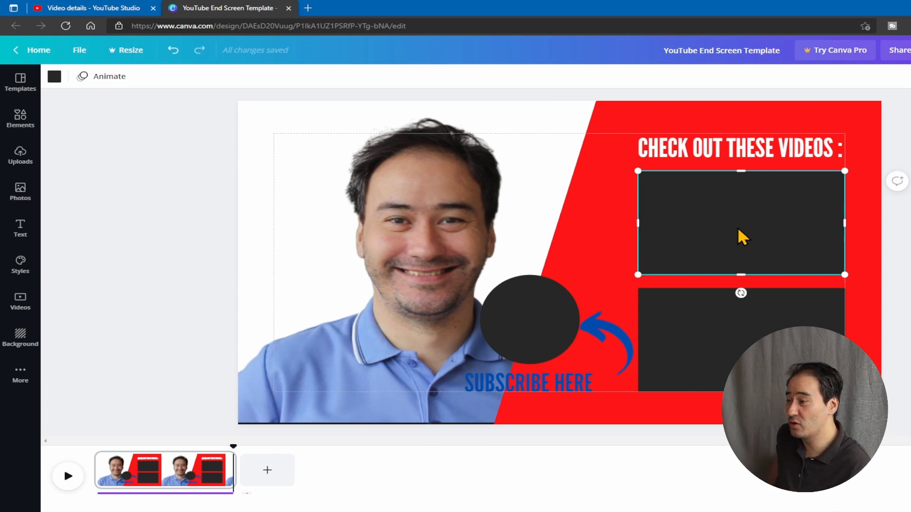
click(748, 338)
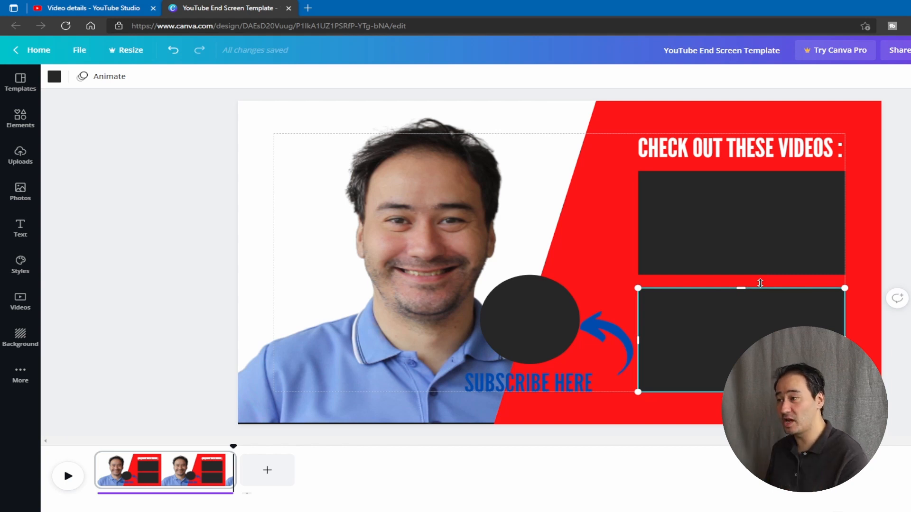
click(758, 229)
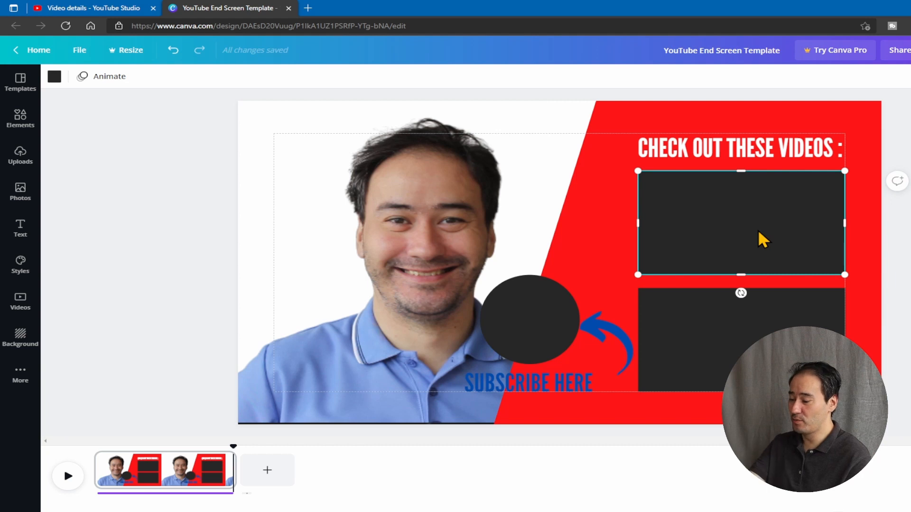
key(Delete)
- Move the remaining video placeholder up beneath the heading and enlarge it until its right edge meets the margin guide
click(752, 327)
drag(752, 328, 690, 232)
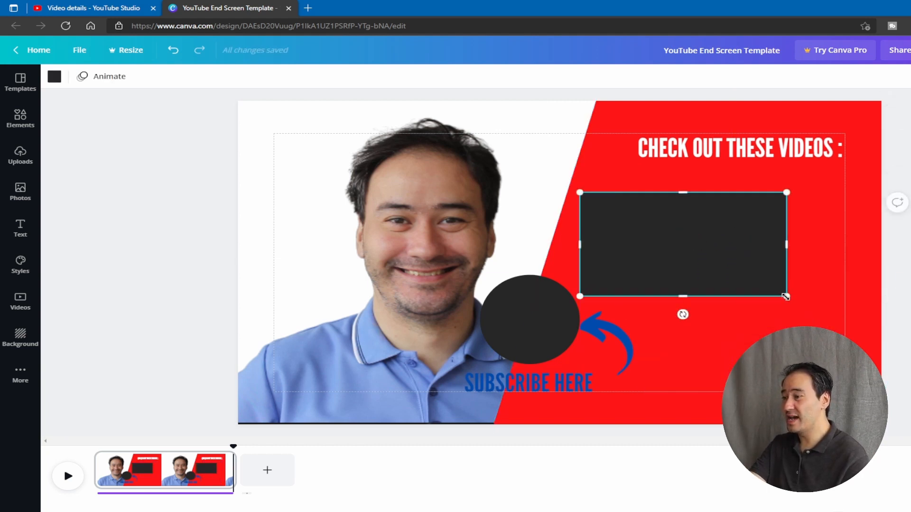
drag(786, 295, 844, 345)
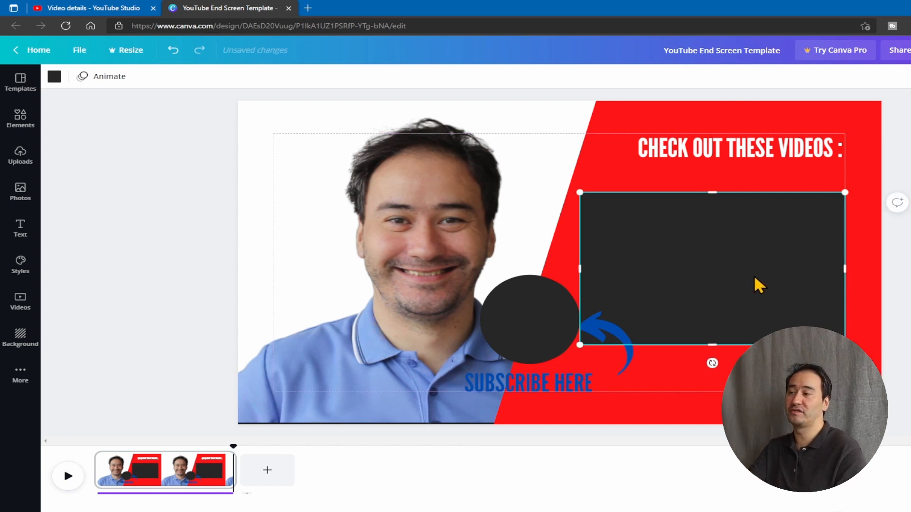
- Edit the heading above the video placeholder to read "CHECK OUT THIS NEXT VIDEOS :"
click(749, 153)
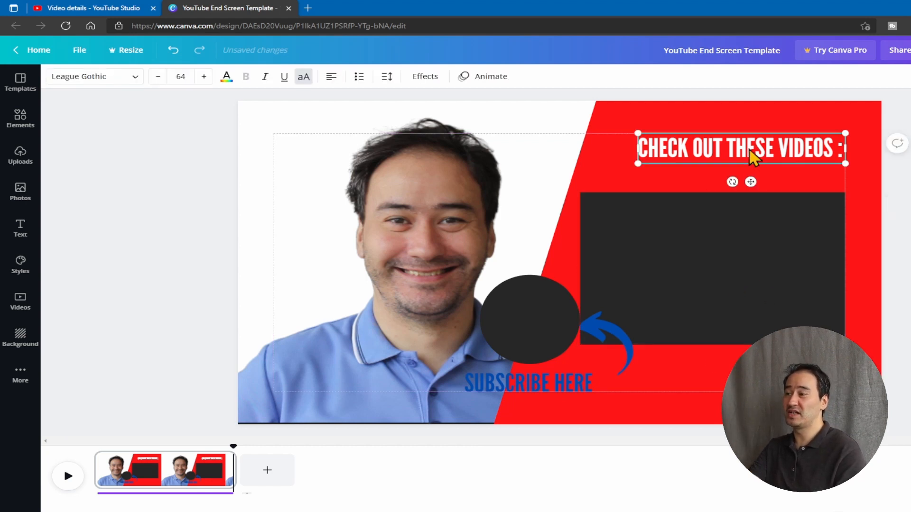
click(781, 152)
key(BackSpace)
key(BackSpace)
key(BackSpace)
key(BackSpace)
text(I)
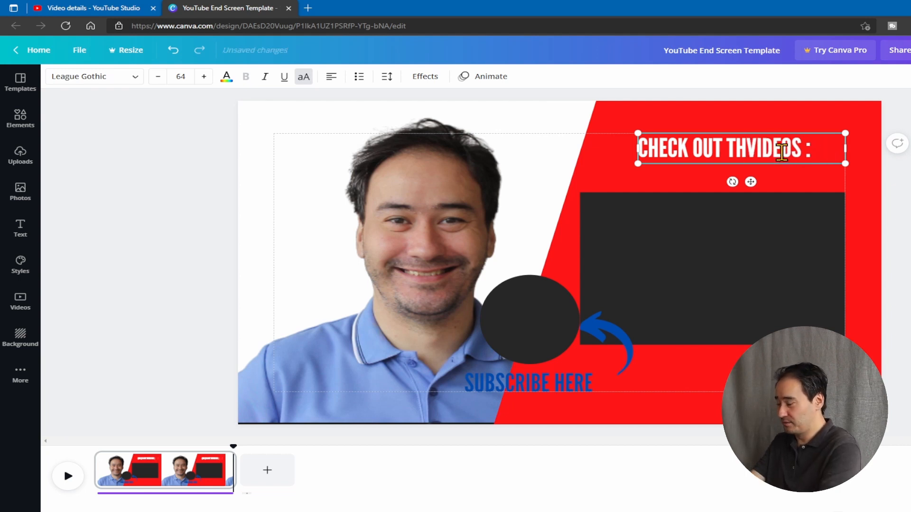
text(S NE)
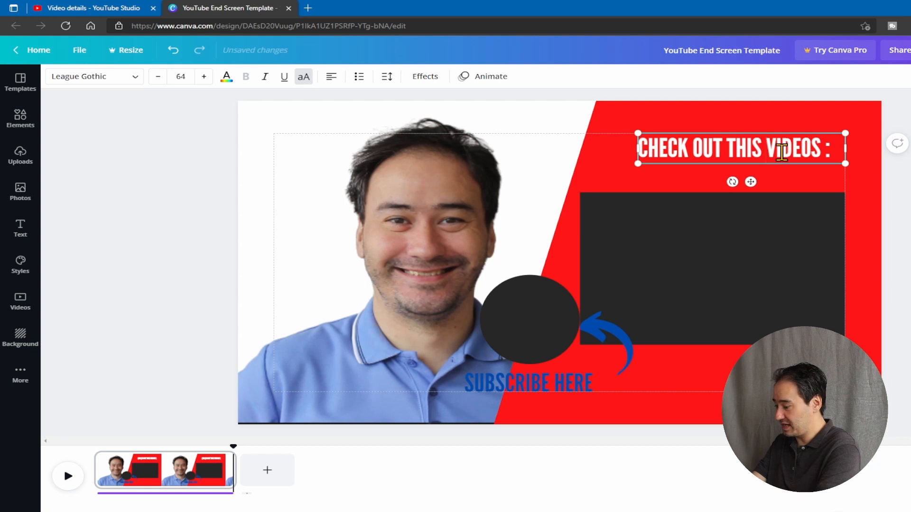
text(XT)
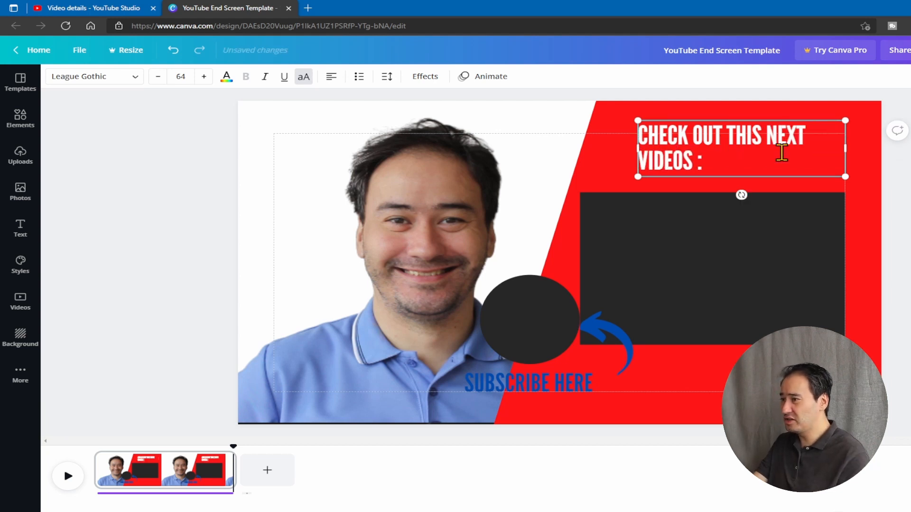
- Widen the heading's text box so the text fits on one line, and move it left above the video placeholder
drag(845, 149, 892, 151)
double_click(781, 147)
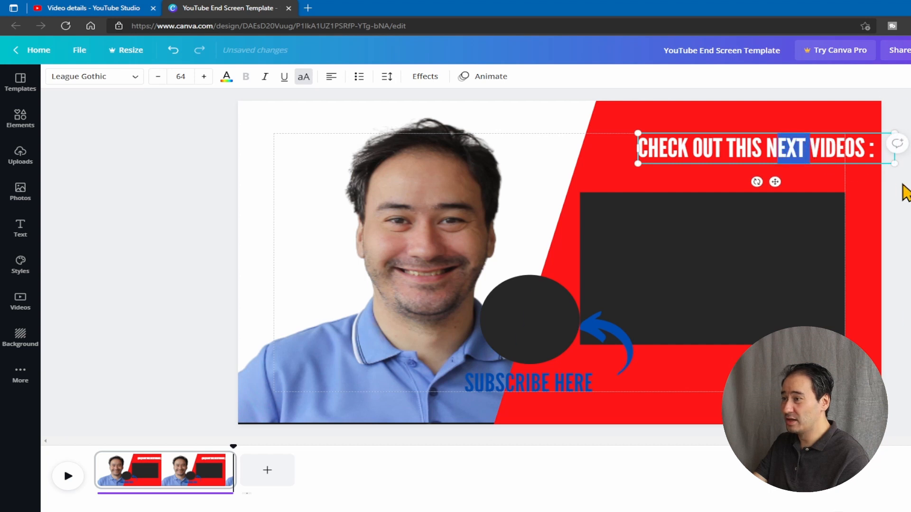
click(812, 188)
click(783, 150)
drag(783, 150, 685, 157)
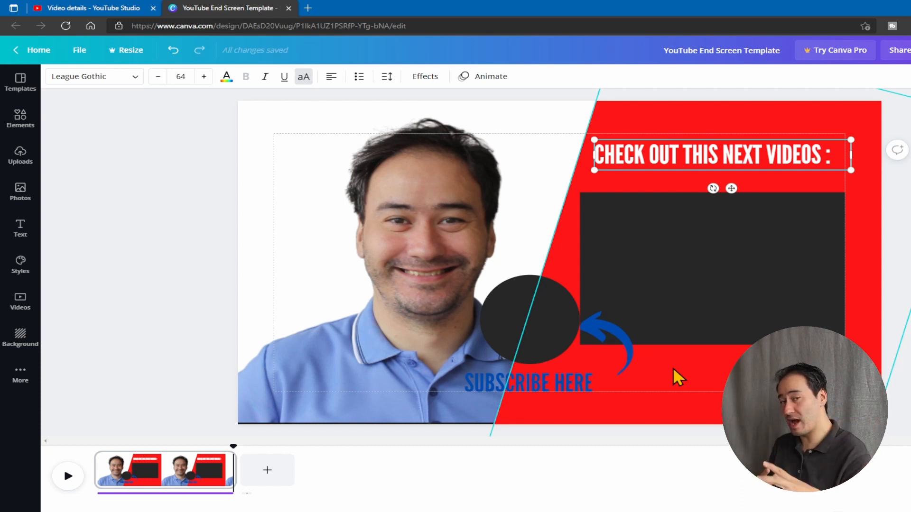
- Shift the dark subscribe circle slightly left and down, away from the video placeholder
click(535, 318)
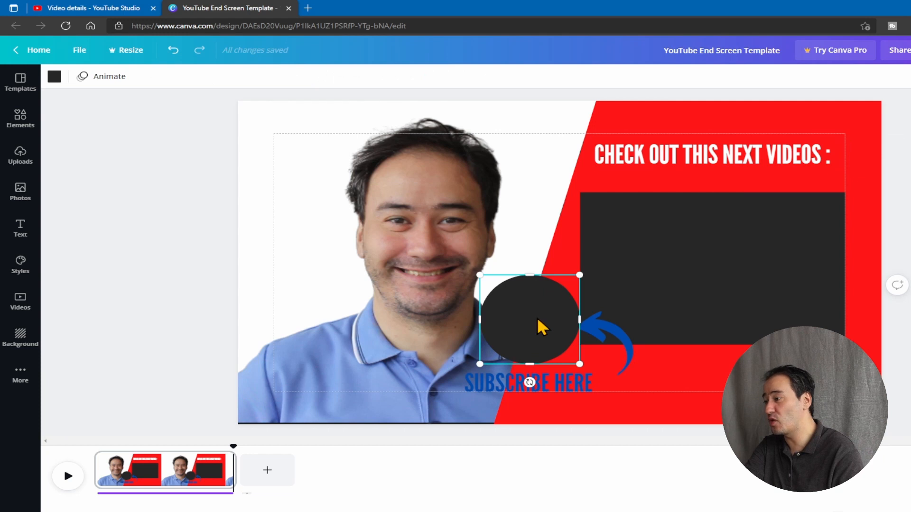
mouse_move(537, 320)
mouse_down()
mouse_move(490, 308)
mouse_move(530, 323)
mouse_up()
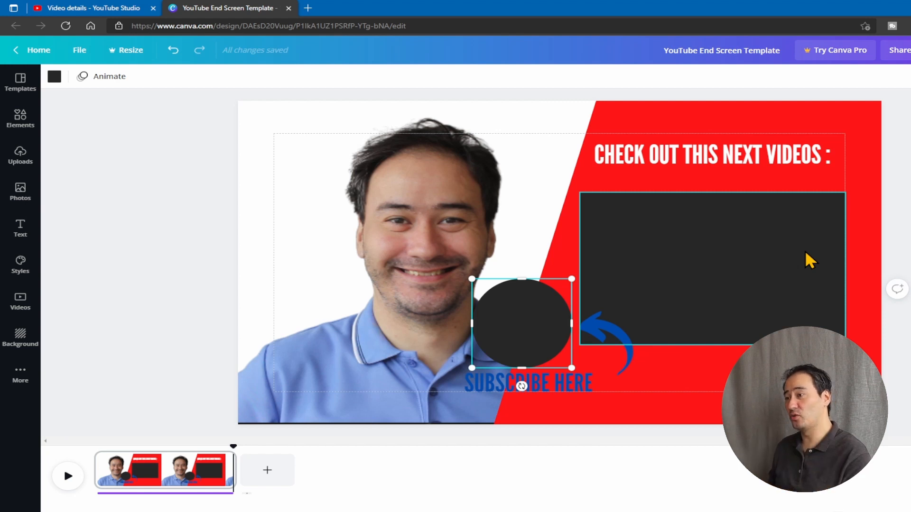
click(756, 268)
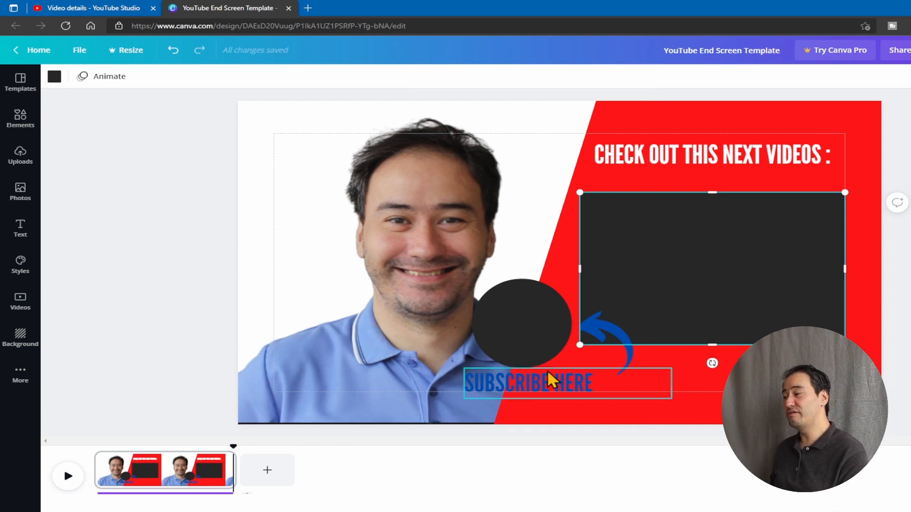
- Change the "SUBSCRIBE HERE" text colour to white from the document colours
click(587, 385)
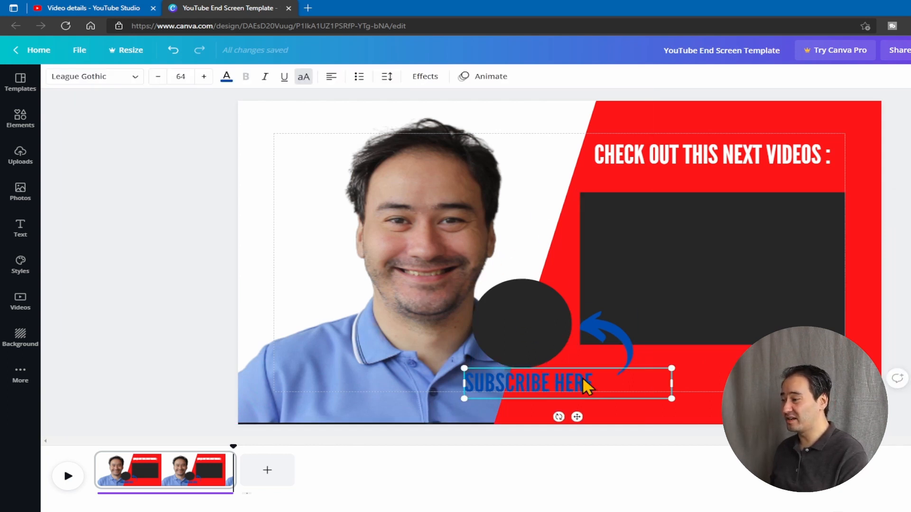
click(227, 76)
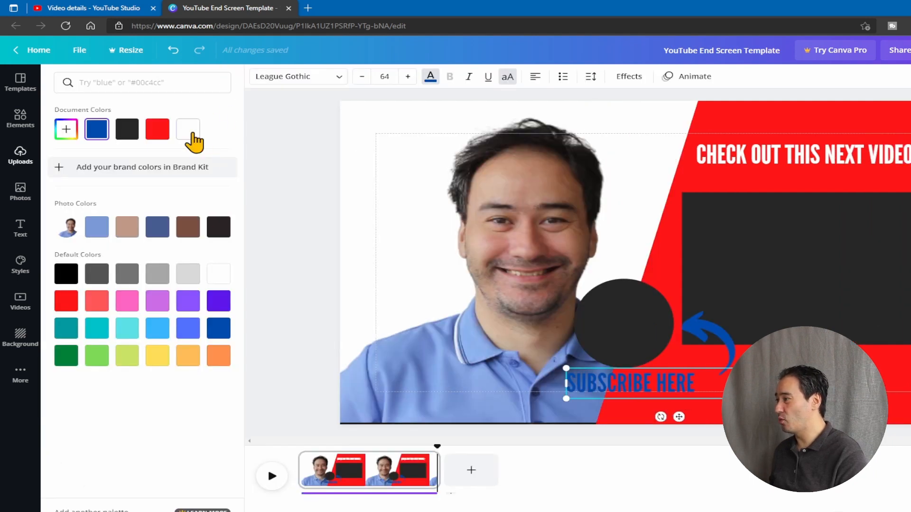
click(188, 131)
click(268, 468)
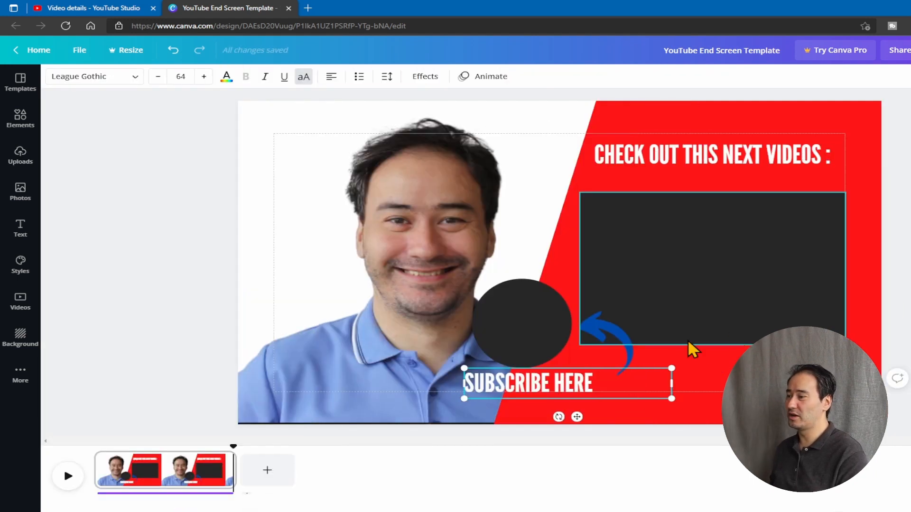
- Recolour the curved blue arrow beside the subscribe circle to white
click(602, 326)
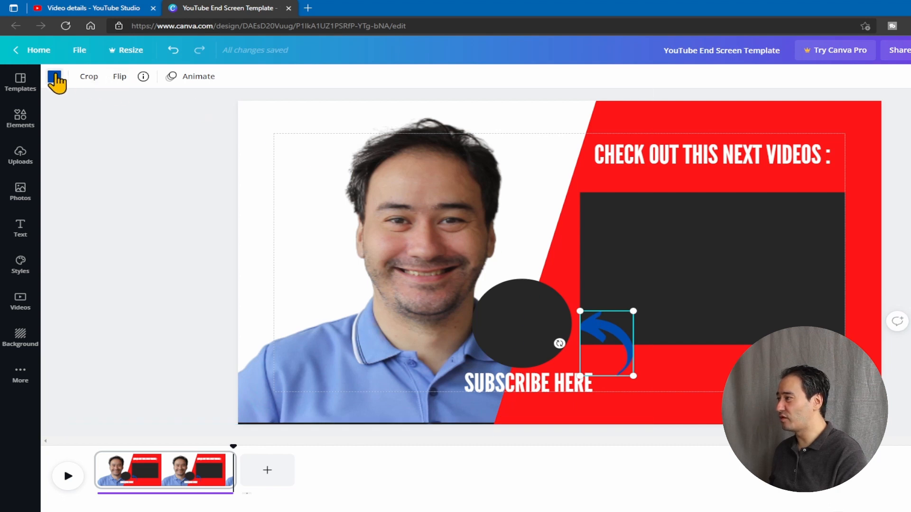
click(54, 77)
click(183, 135)
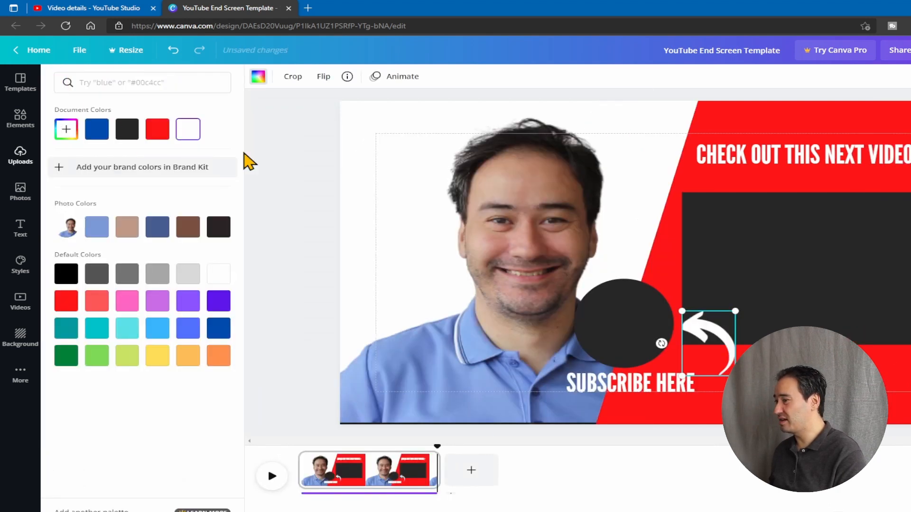